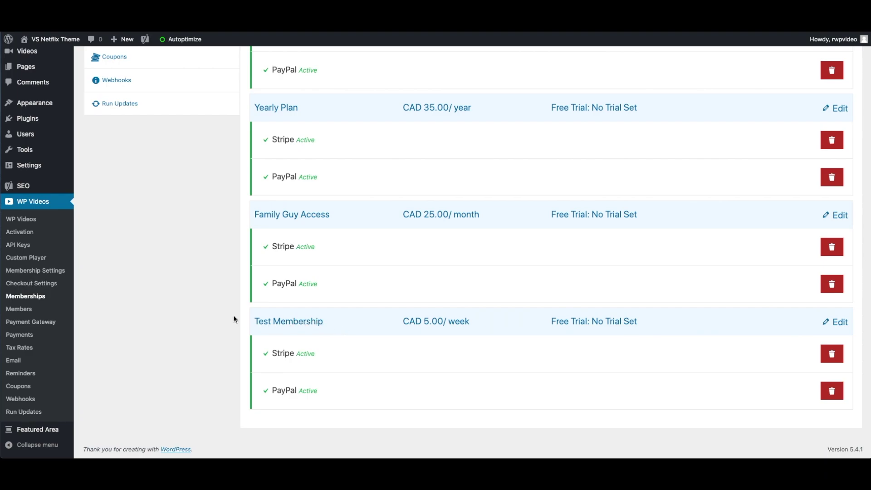
- Open The Basics video for editing from the All Videos list
scroll(202, 311, up, 2)
scroll(202, 312, up, 6)
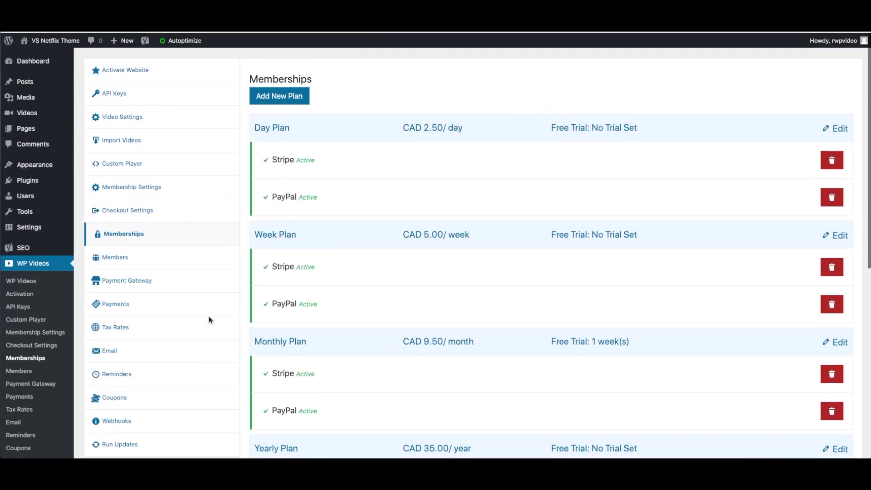
mouse_move(42, 113)
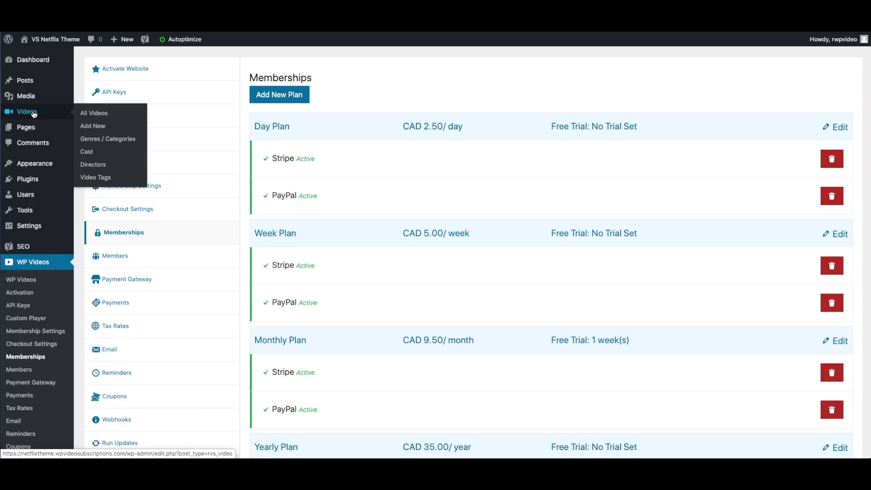
click(103, 116)
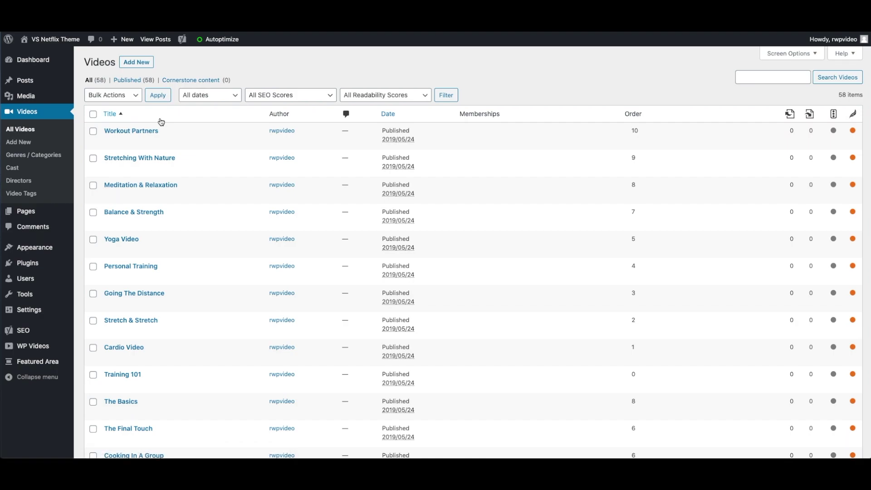
scroll(141, 179, down, 2)
scroll(140, 179, down, 1)
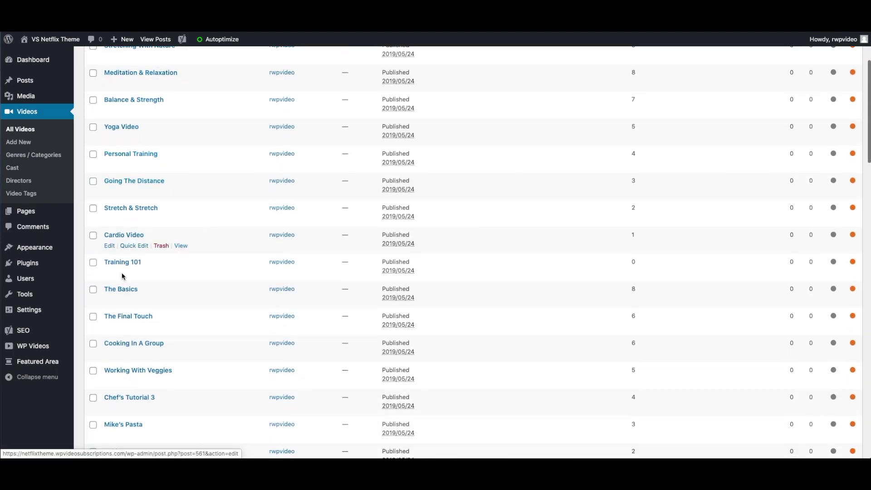
click(110, 300)
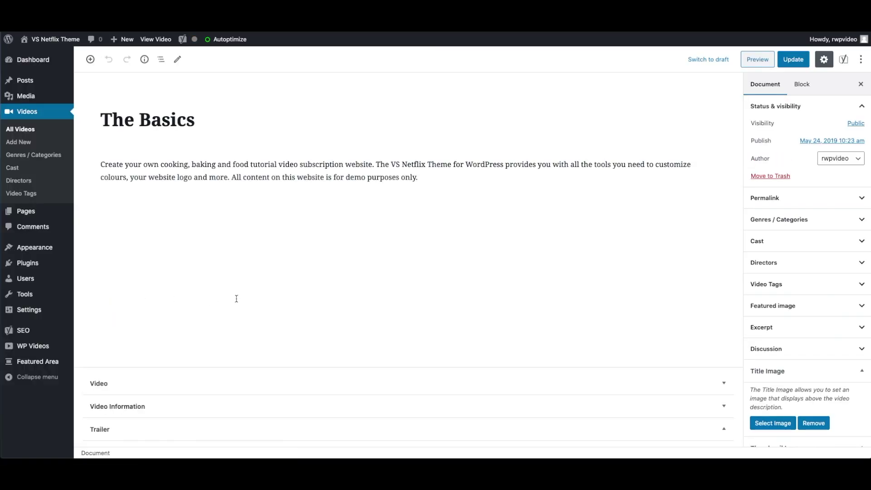
- Scroll to The Basics' Access Options and tick Test Membership
scroll(237, 298, down, 4)
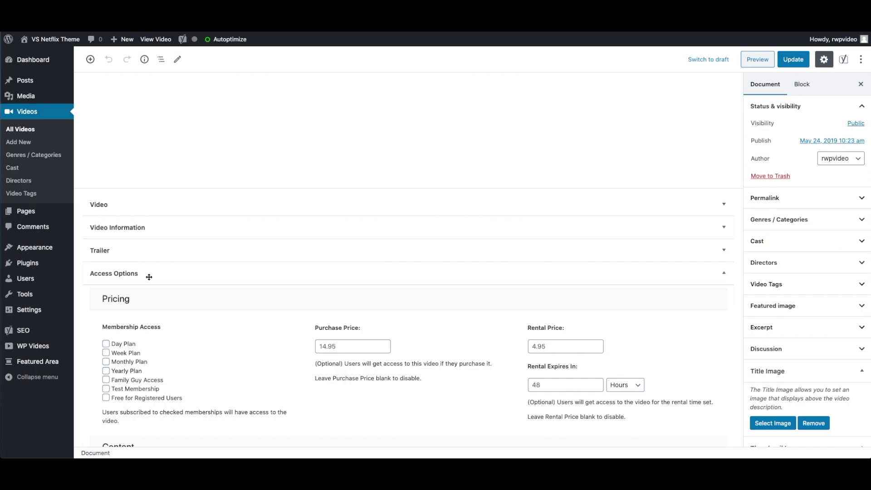
scroll(149, 277, down, 2)
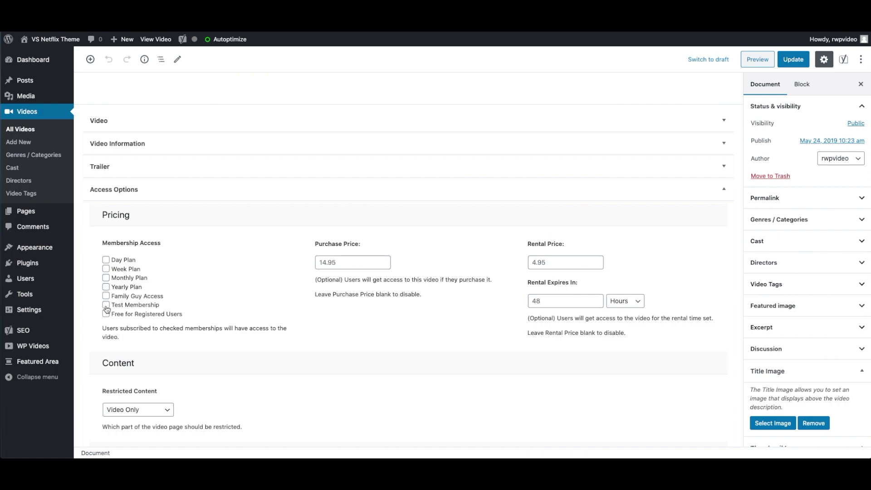
click(106, 307)
- Save The Basics with Test Membership access, then tick and untick Day Plan and Week Plan as a demo
click(791, 65)
click(106, 260)
click(106, 268)
click(105, 260)
click(105, 269)
click(353, 264)
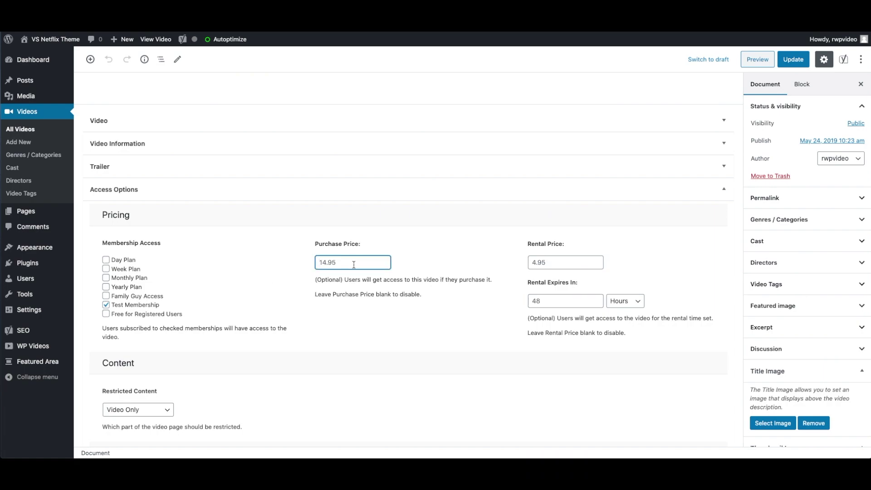
- Give The Basics a 2.50 rental price with 24-hour expiry, keeping 14.95 purchase, and update it
key(BackSpace)
key(BackSpace)
key(BackSpace)
click(552, 266)
text(2.50)
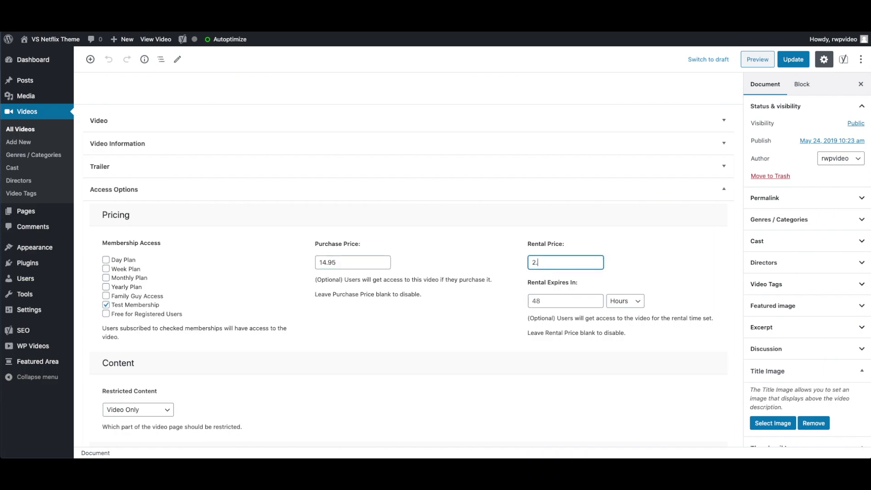
click(557, 303)
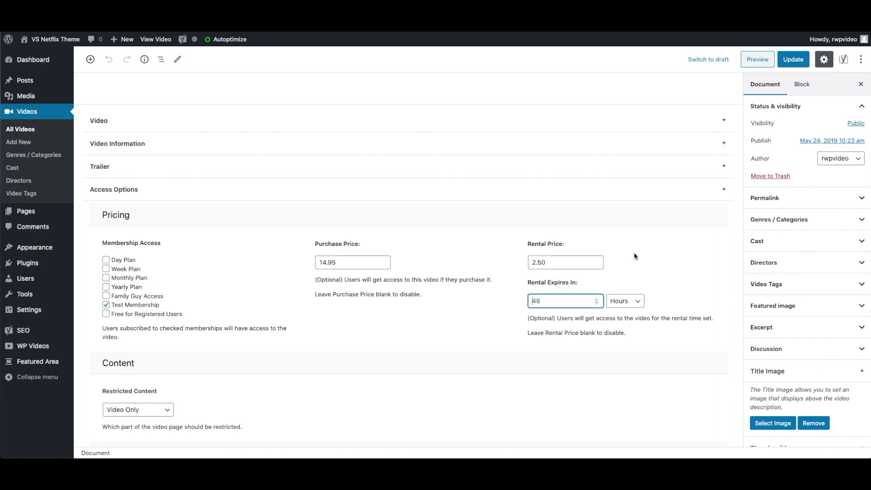
key(ctrl+a)
text(24)
click(637, 304)
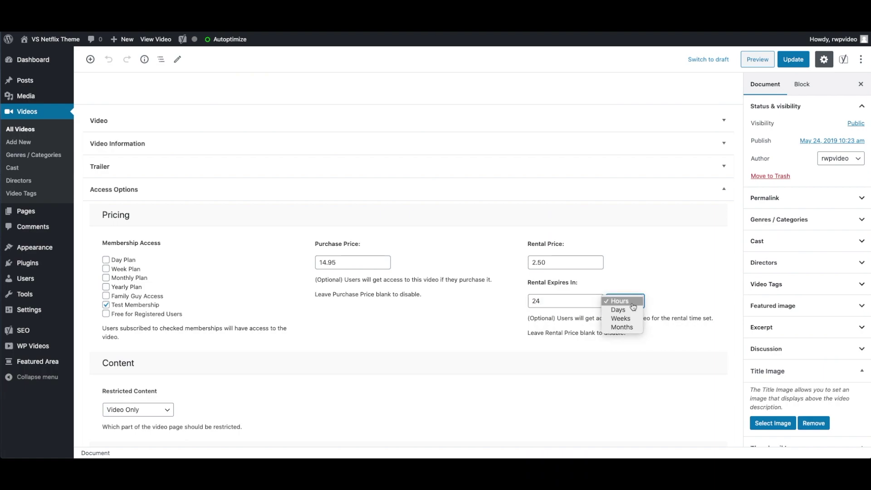
click(668, 289)
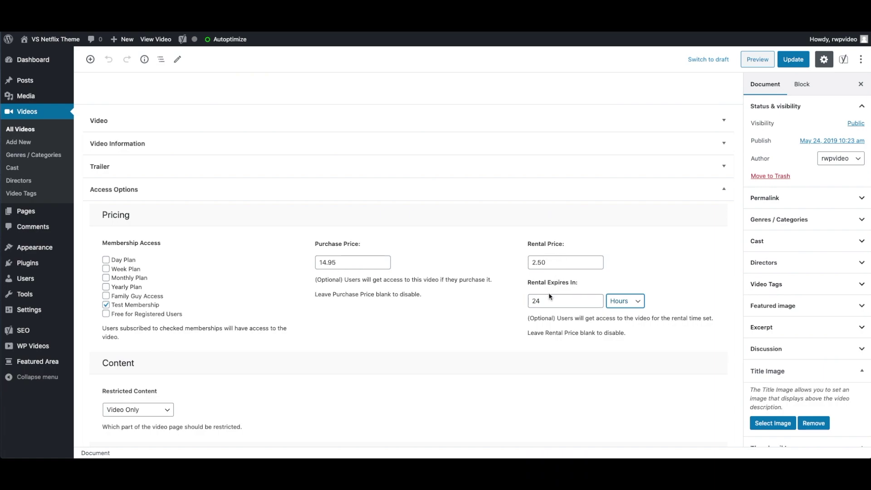
click(611, 285)
click(788, 63)
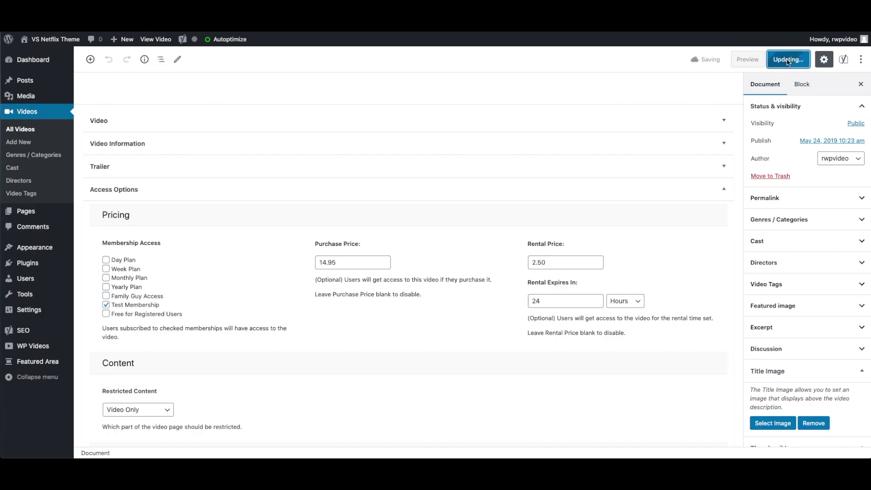
- Open The Basics' public permalink page in a new tab and switch to No Access Preview
scroll(317, 252, up, 6)
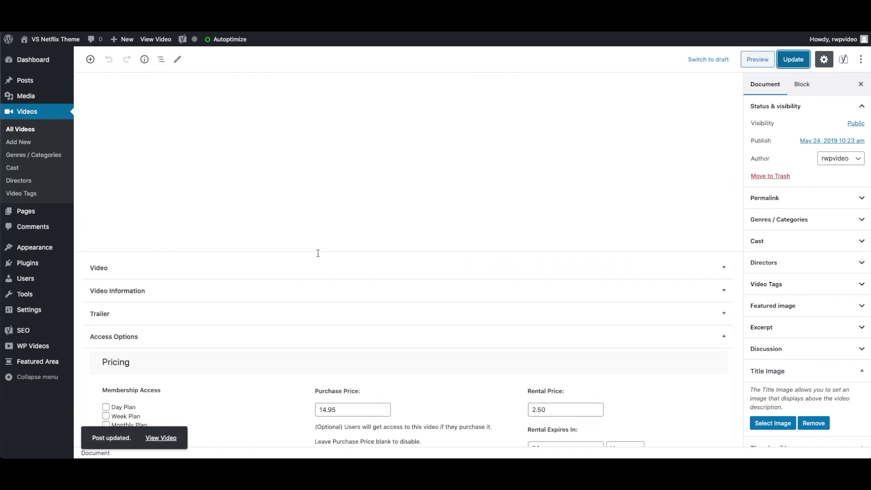
click(189, 121)
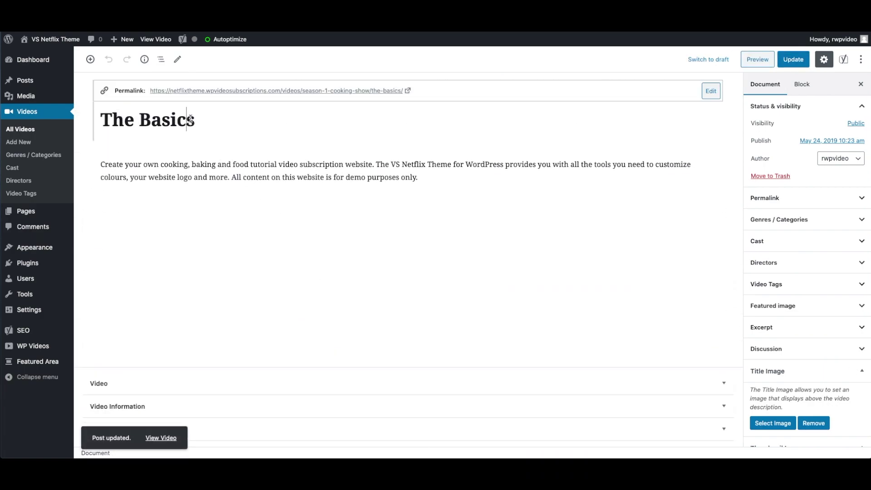
right_click(218, 91)
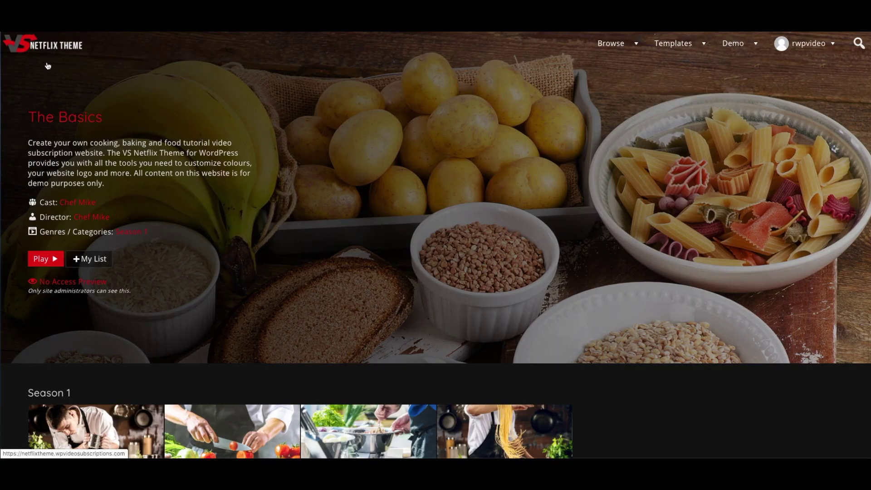
click(76, 283)
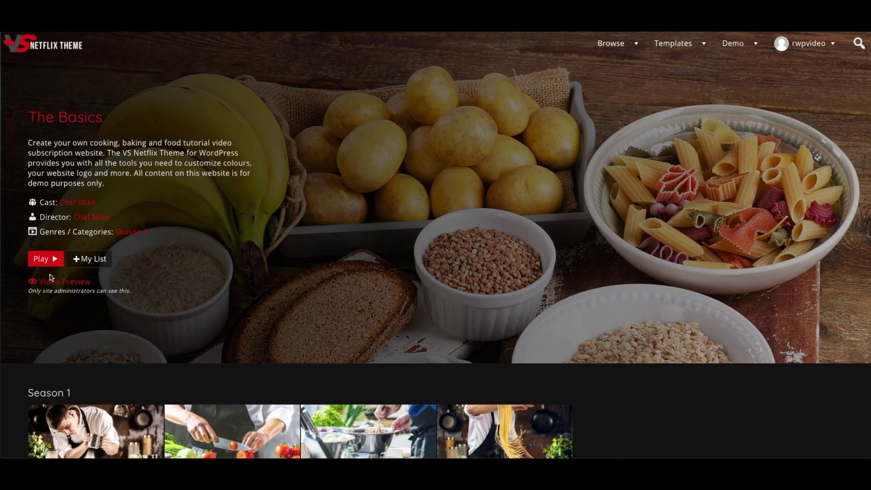
- Try playing The Basics without access and check the CAD 14.95 buy and CAD 2.50 24-hour rent options
click(48, 262)
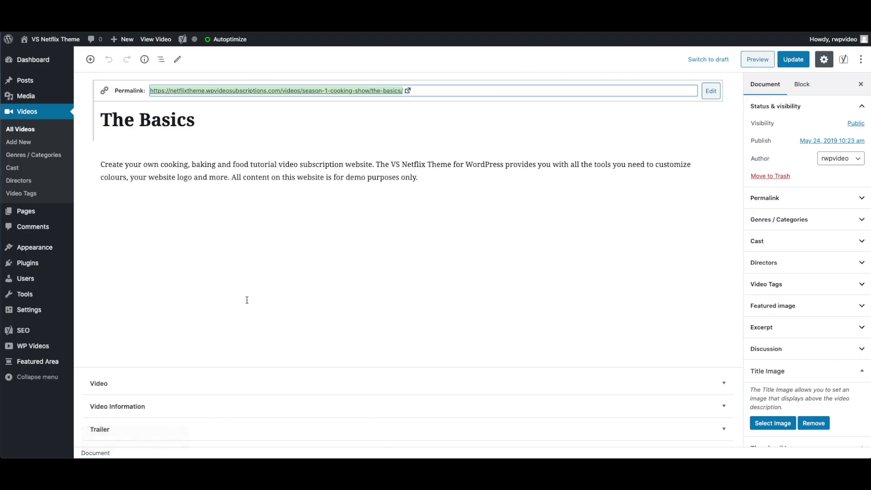
scroll(263, 291, down, 6)
click(106, 308)
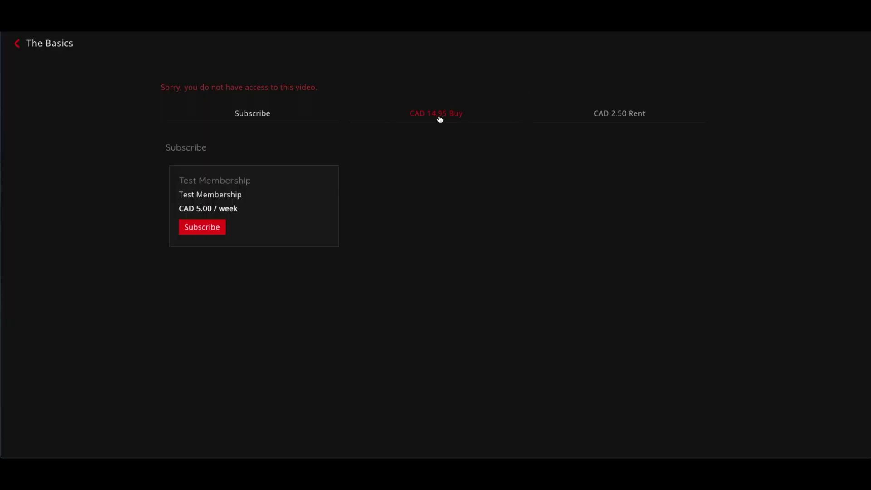
click(440, 117)
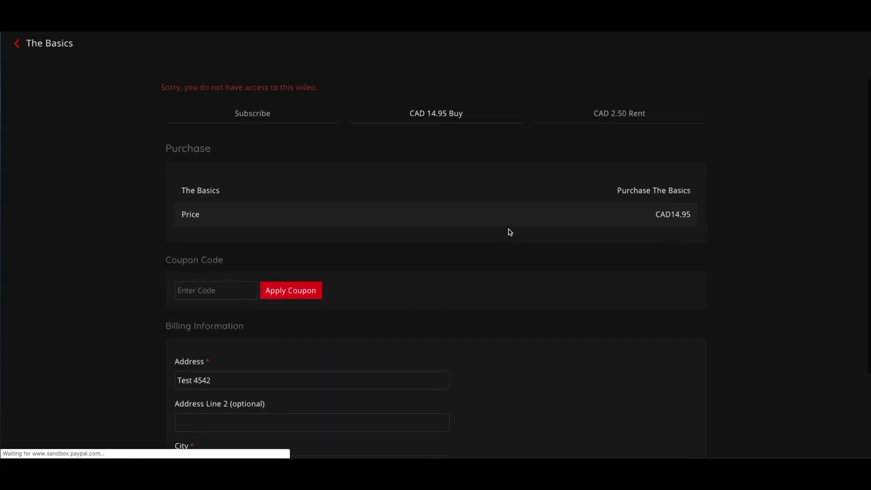
click(619, 115)
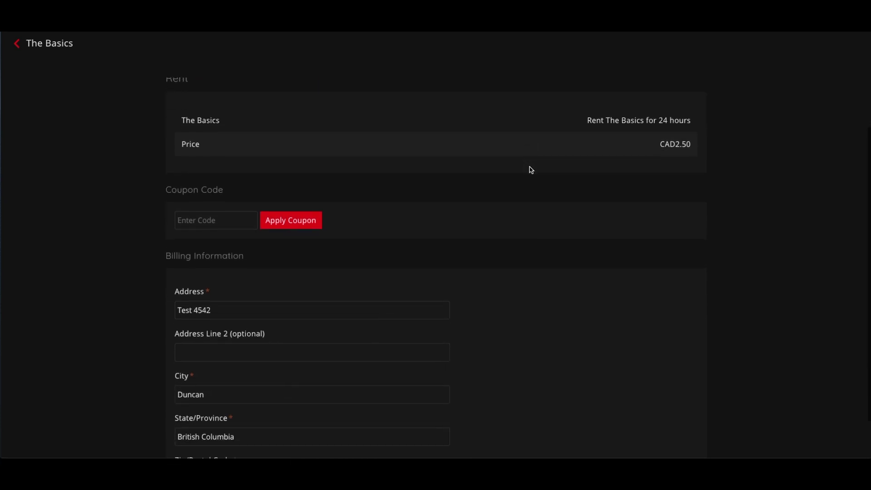
scroll(585, 176, down, 3)
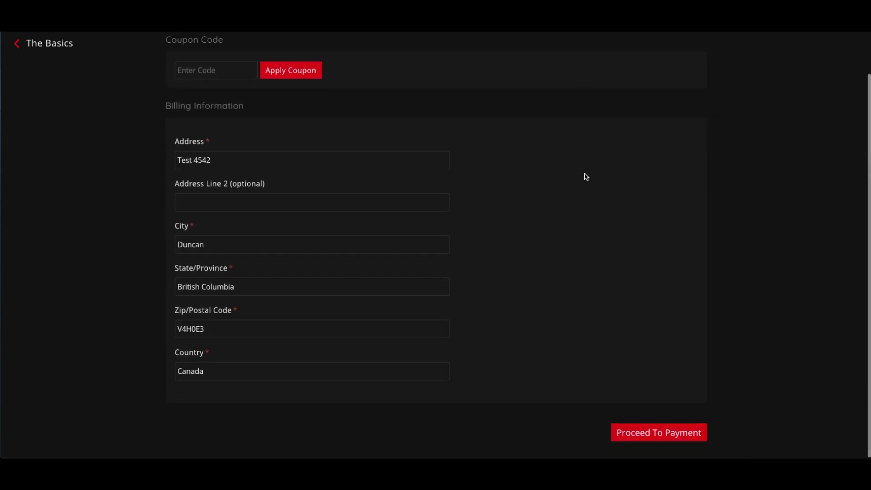
scroll(586, 177, up, 5)
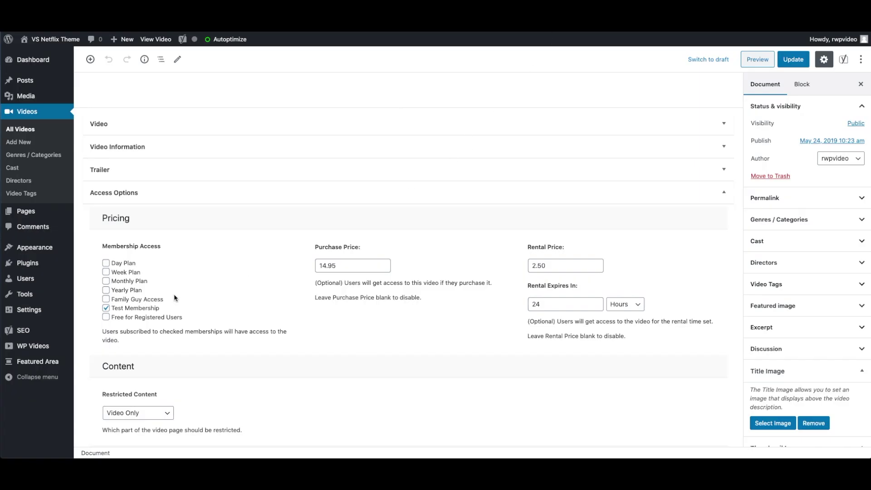
- Replace Test Membership with Free for Registered Users in The Basics' access options
click(105, 317)
click(106, 308)
click(210, 311)
scroll(132, 323, up, 5)
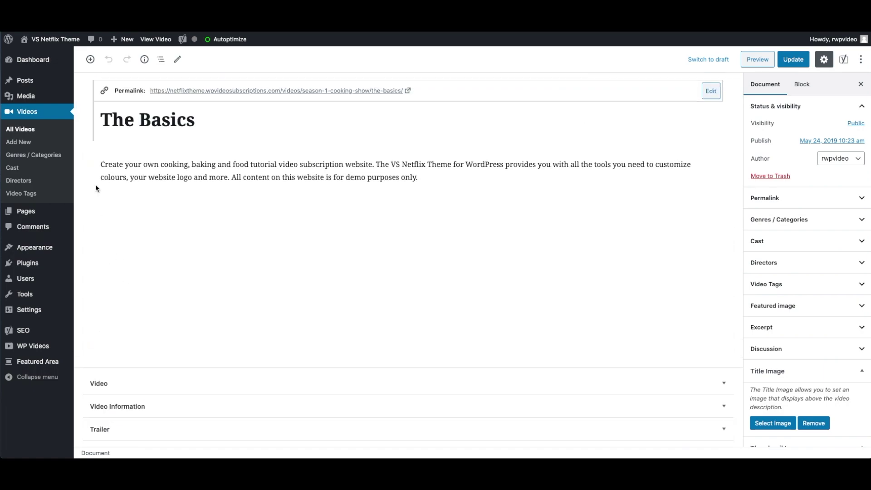
- Back on All Videos, tick Cardio Video, Stretch & Stretch, Personal Training and Going The Distance
click(34, 131)
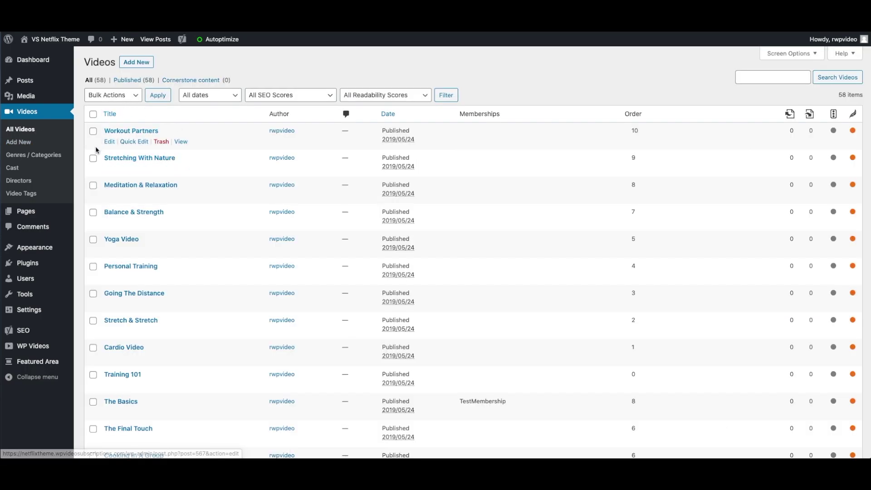
scroll(104, 195, down, 2)
click(93, 274)
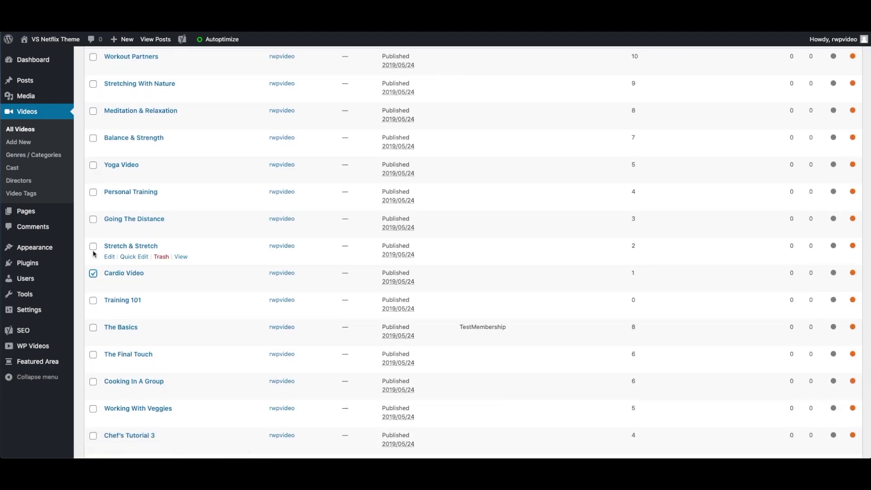
click(93, 246)
click(93, 193)
scroll(144, 201, up, 2)
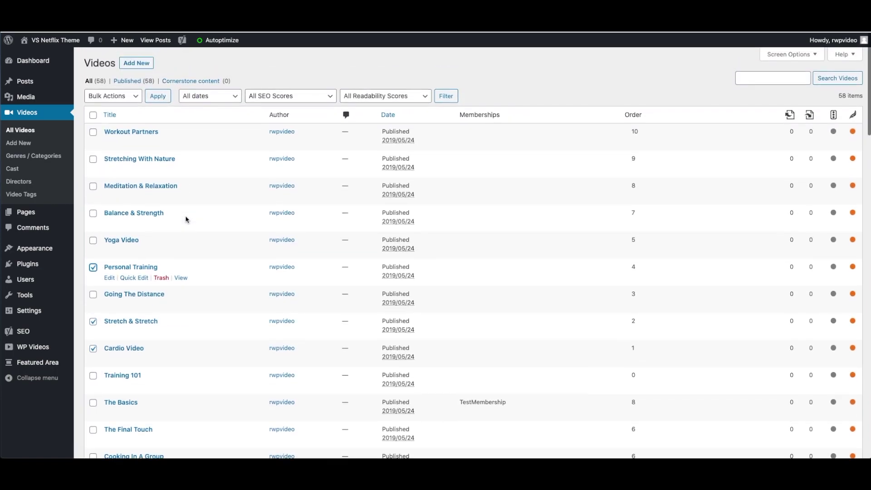
click(93, 293)
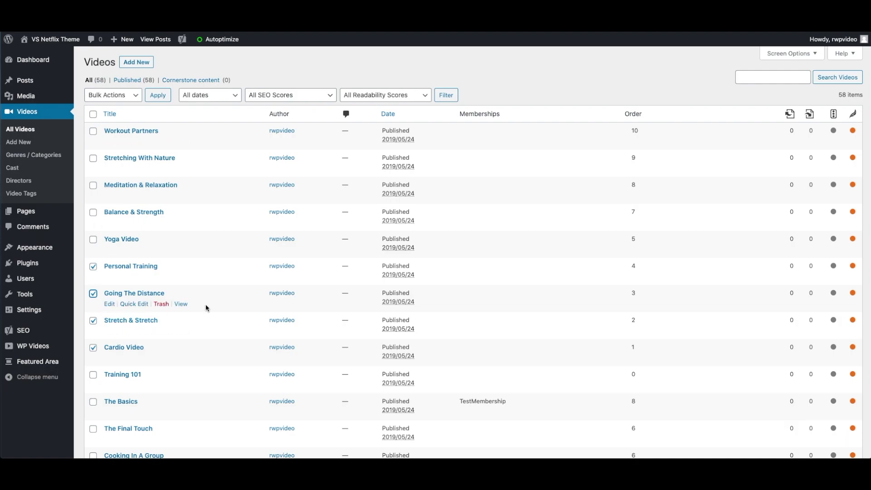
click(133, 95)
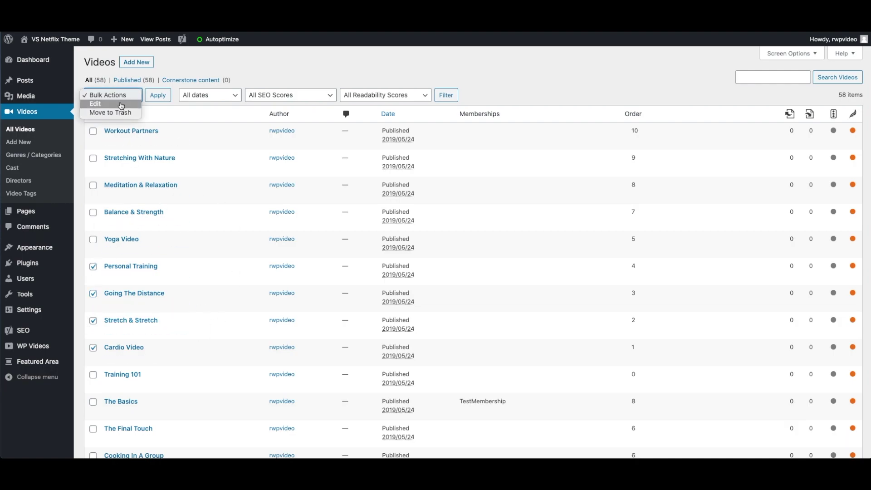
- Bulk edit the four selected videos to add Test Membership and submit the update
click(121, 105)
click(158, 96)
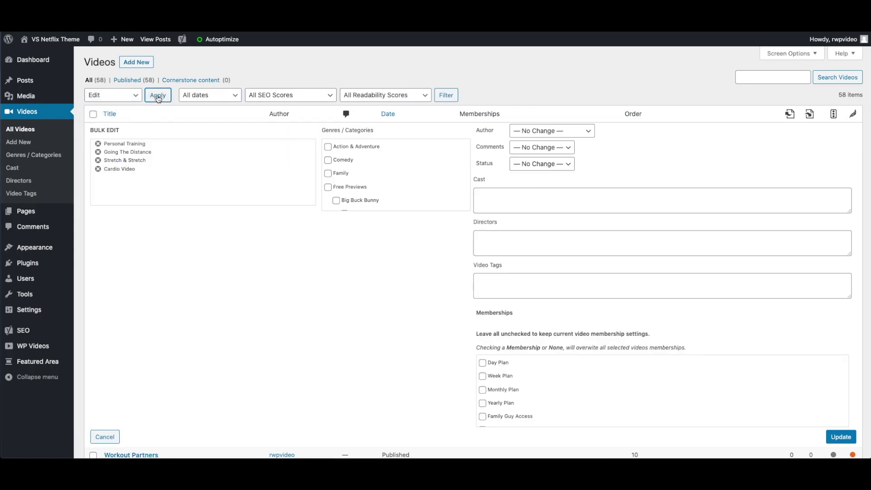
scroll(544, 367, down, 2)
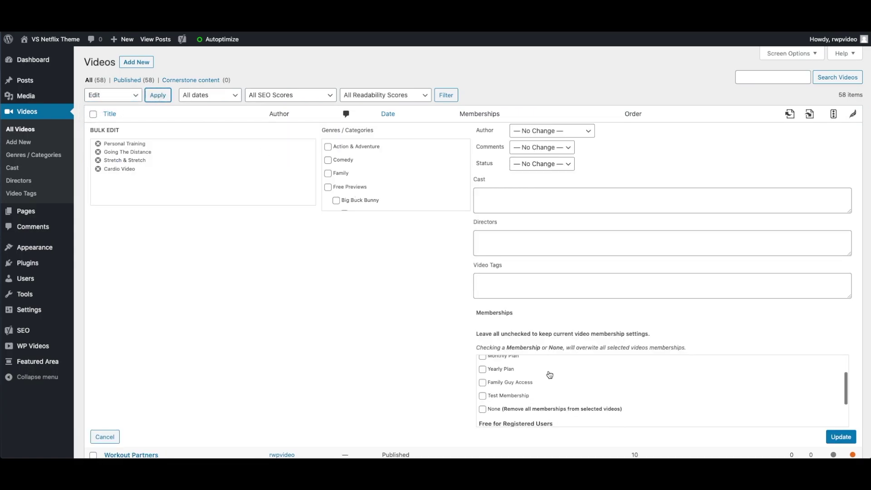
click(483, 396)
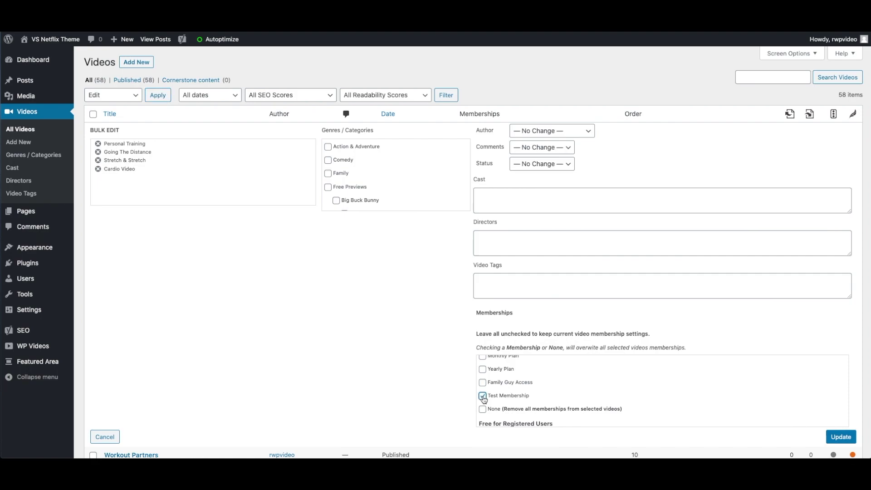
scroll(420, 374, down, 2)
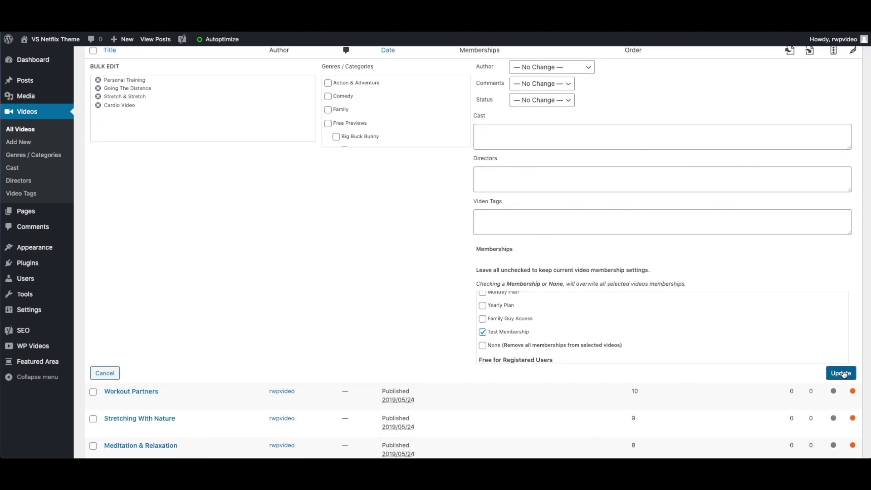
click(841, 373)
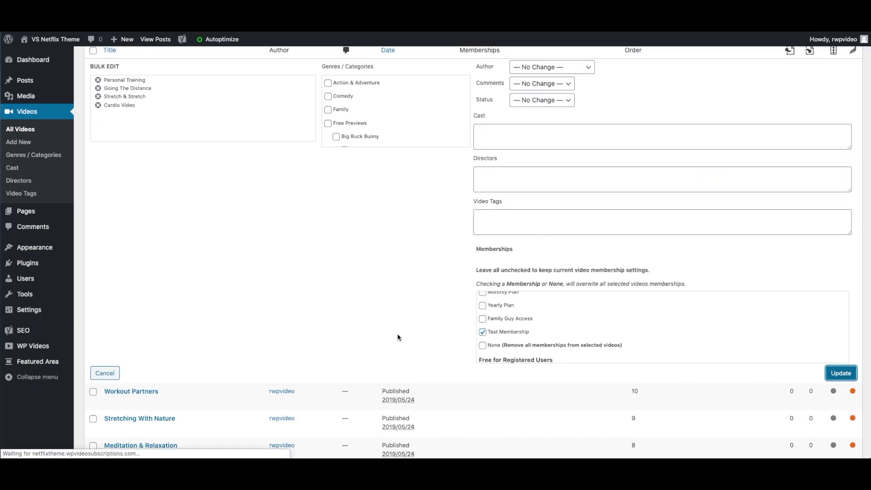
- Quick-edit Cardio Video to confirm Test Membership is ticked under Memberships
scroll(227, 333, down, 2)
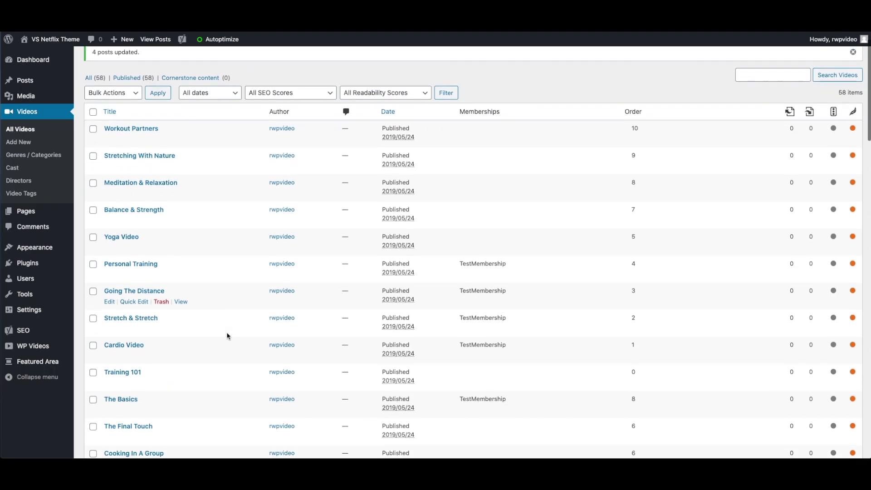
scroll(199, 331, down, 1)
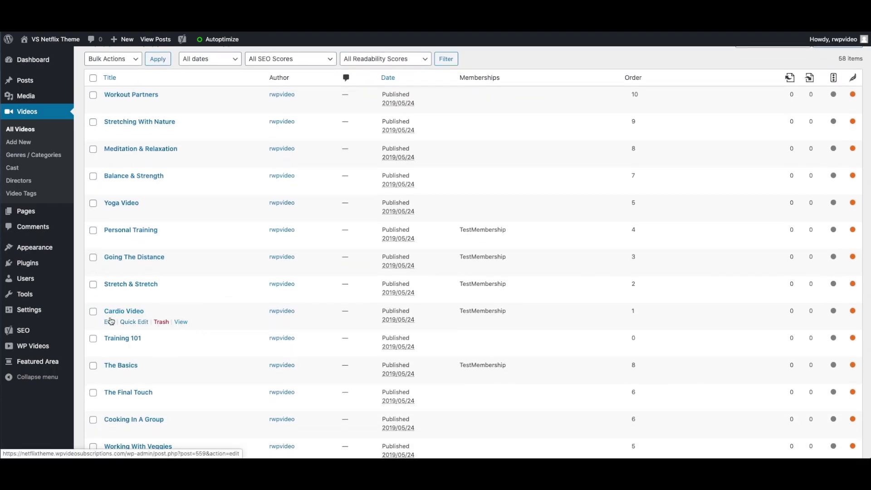
click(134, 322)
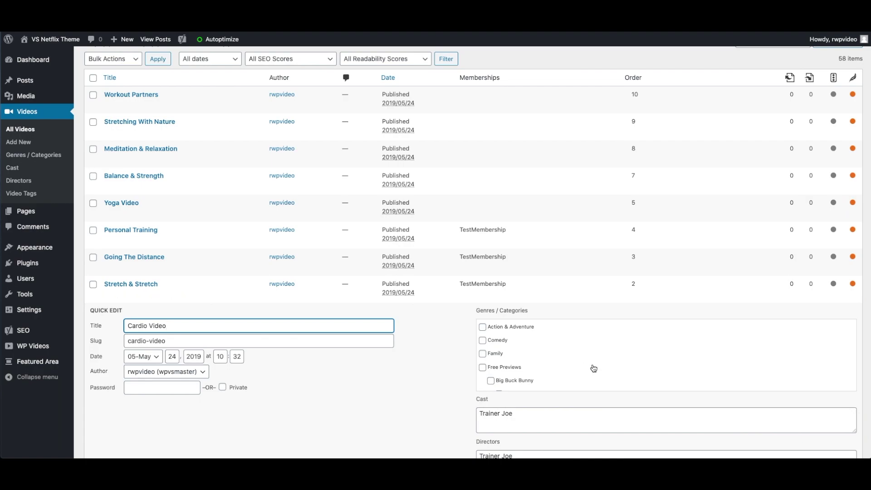
scroll(594, 370, up, 3)
scroll(413, 398, down, 6)
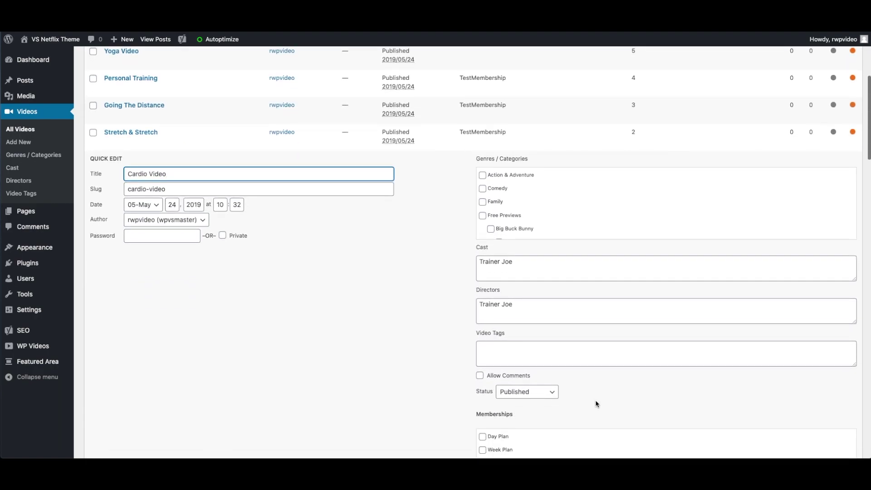
scroll(419, 373, down, 2)
scroll(550, 358, down, 1)
click(503, 354)
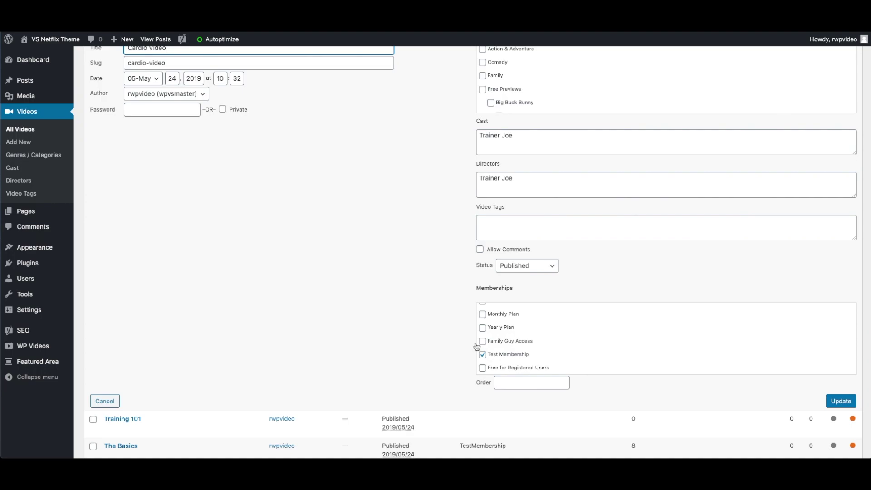
click(45, 156)
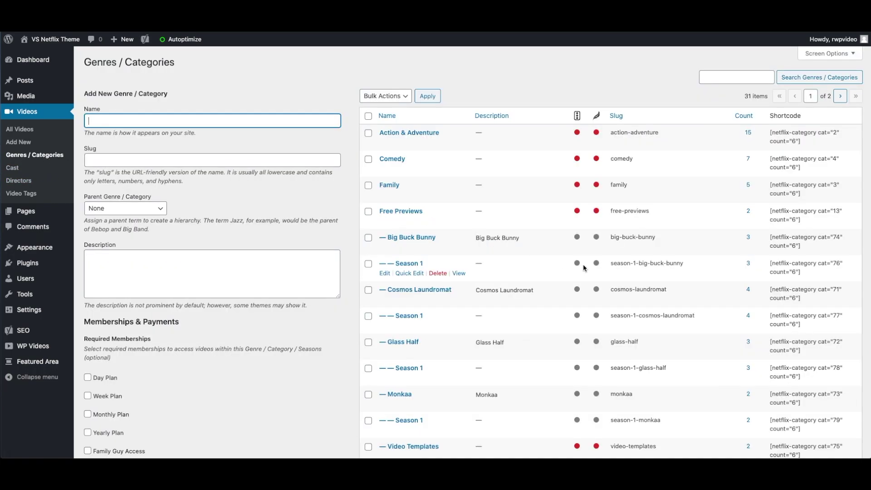
- Go to page two of Genres / Categories and open Cooking Show for editing
scroll(444, 258, down, 4)
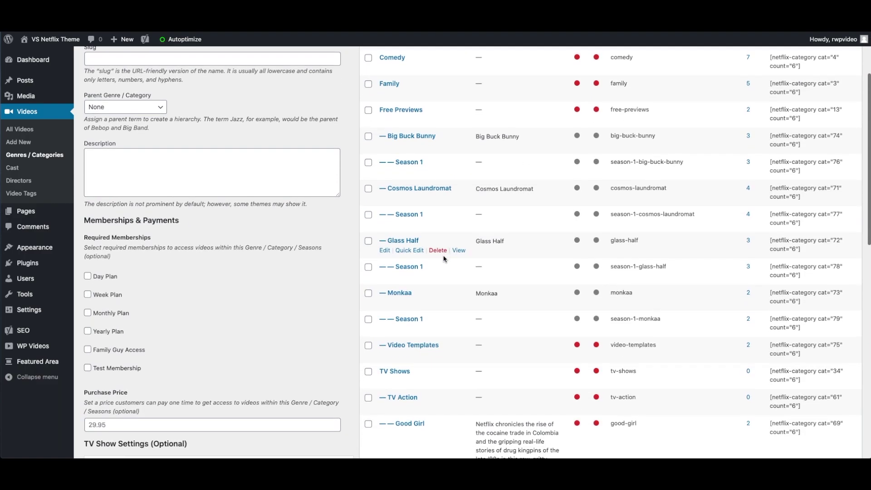
scroll(444, 259, down, 5)
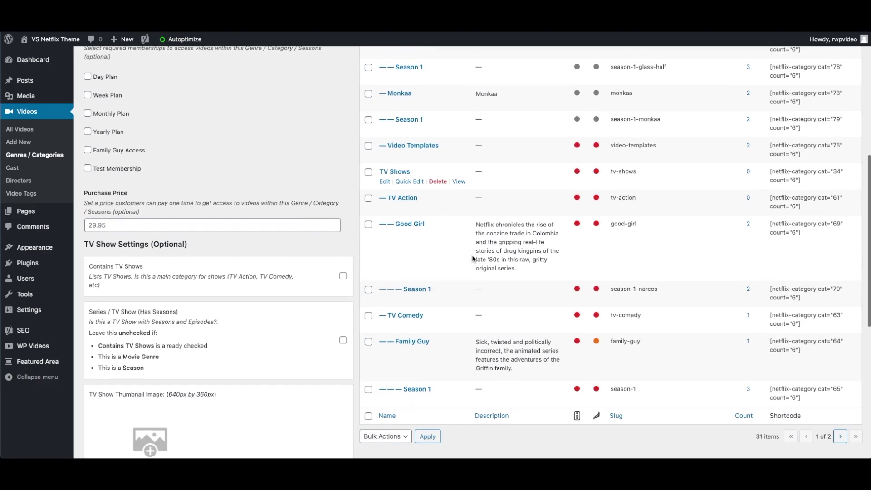
scroll(472, 259, up, 4)
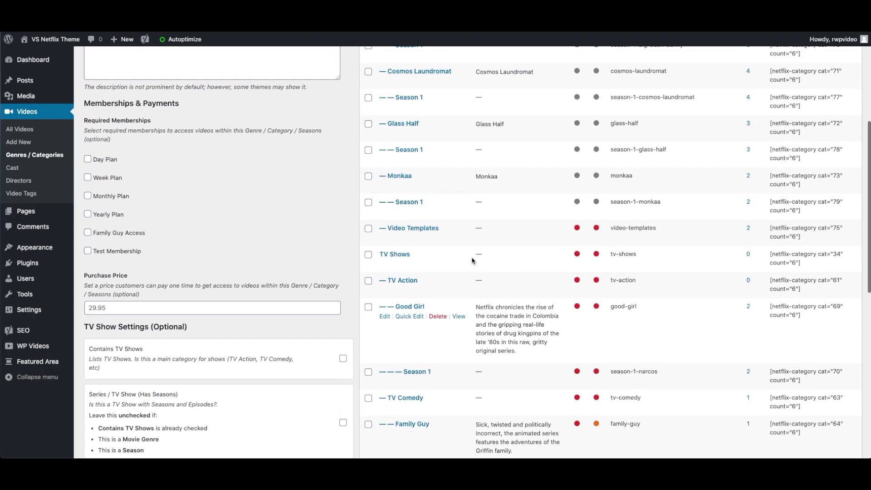
scroll(472, 260, down, 6)
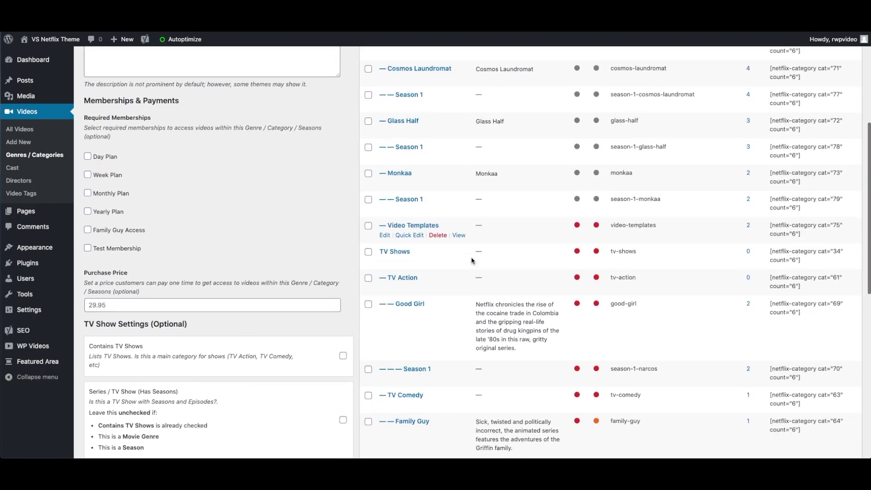
scroll(579, 292, down, 1)
click(840, 269)
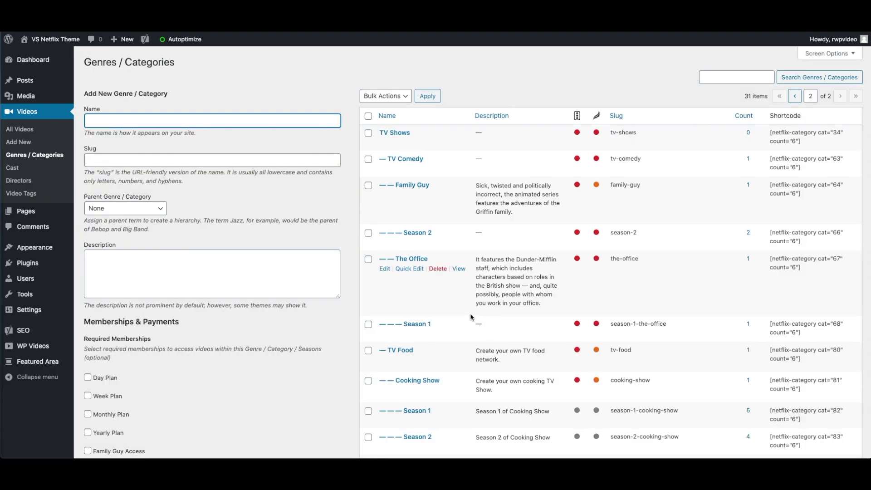
scroll(469, 313, down, 2)
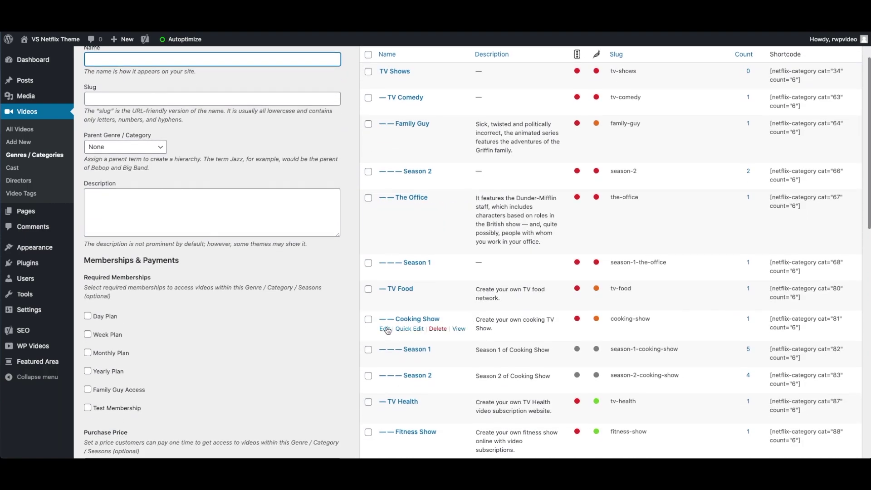
click(385, 329)
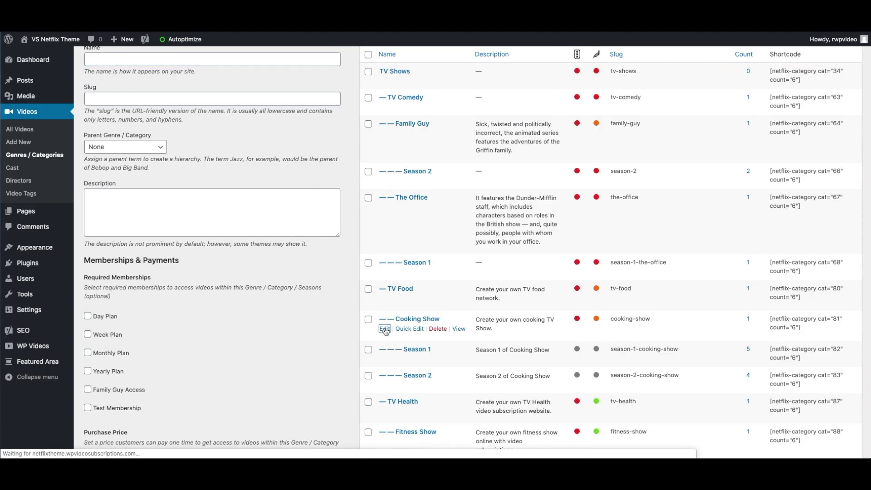
scroll(466, 293, down, 5)
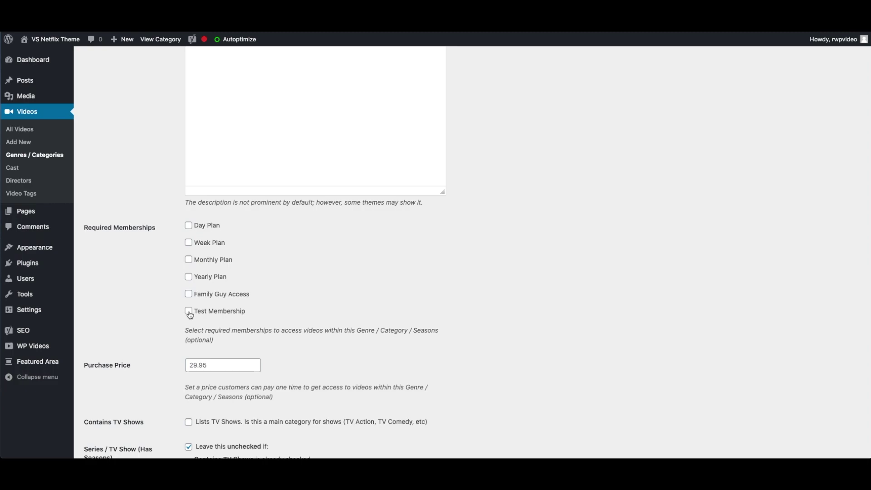
click(189, 312)
scroll(245, 312, down, 1)
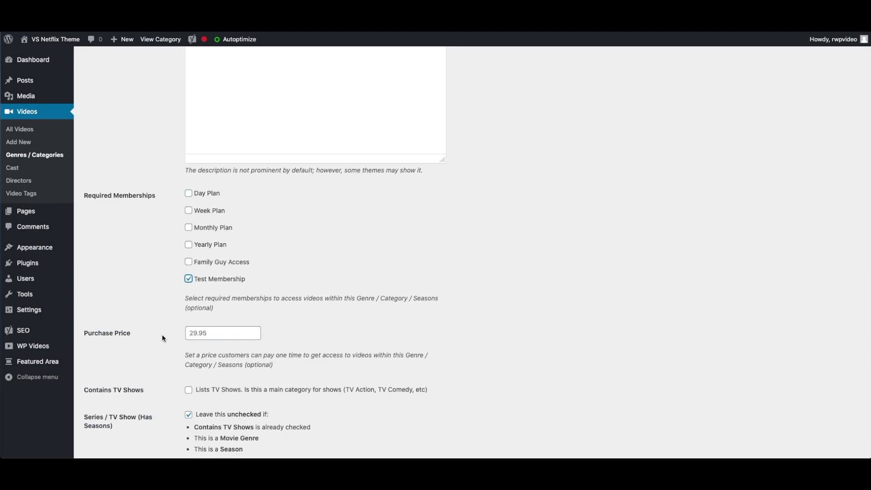
click(304, 320)
click(205, 335)
scroll(278, 315, down, 1)
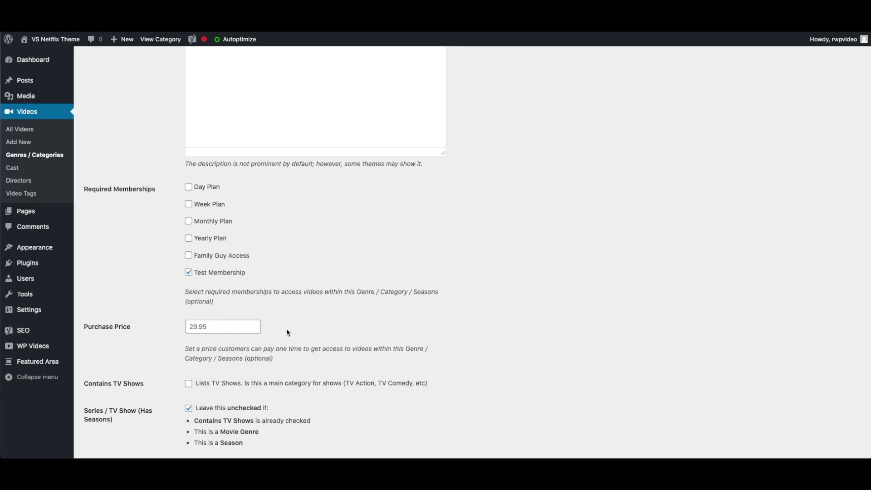
click(189, 272)
scroll(319, 269, down, 2)
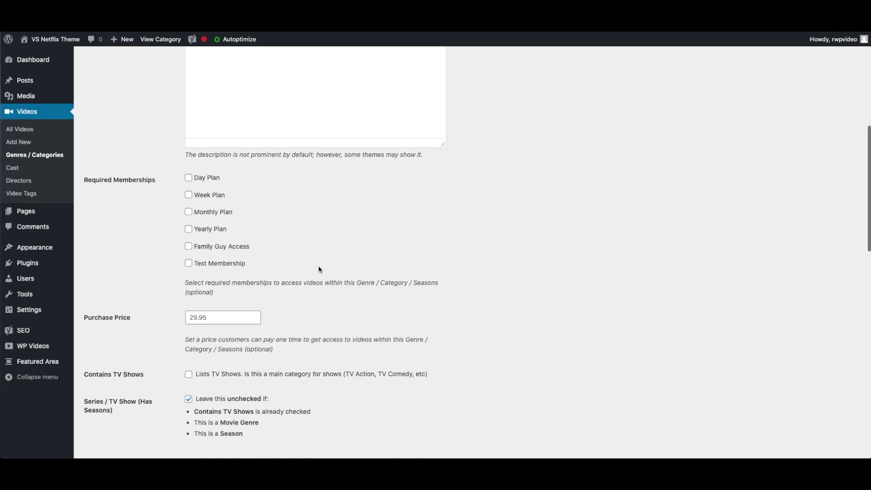
scroll(210, 216, up, 5)
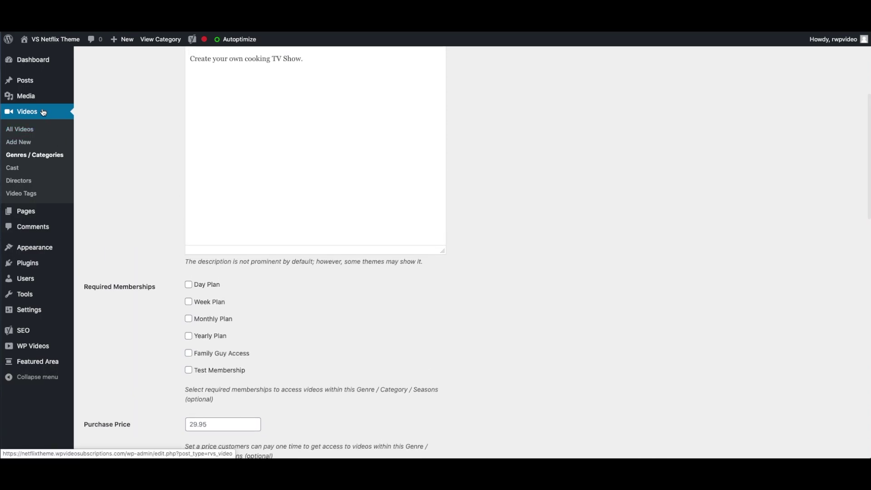